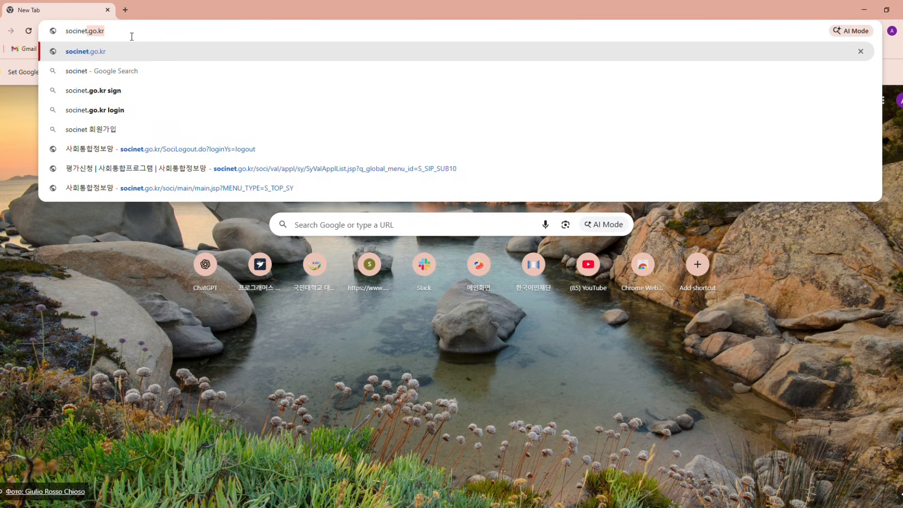
- Load the Soci-Net main page at socinet.go.kr using the address-bar suggestion
key("Right")
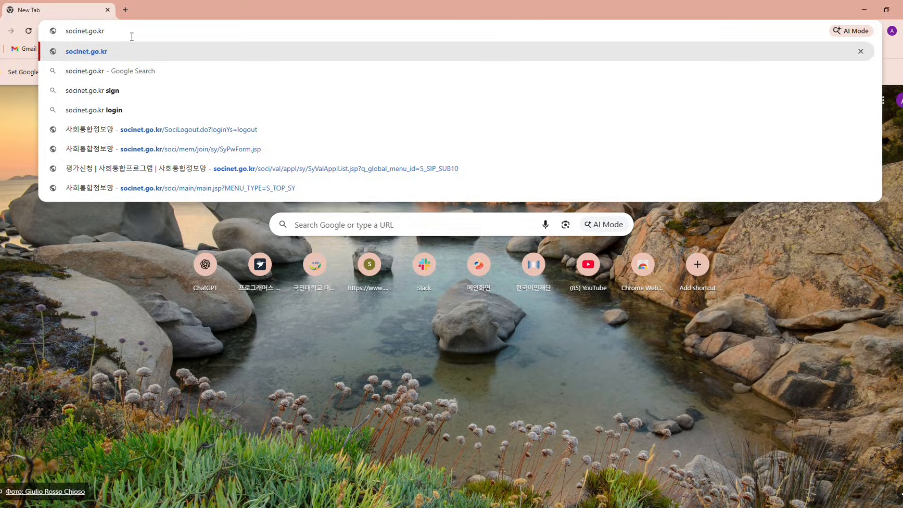
key("Return")
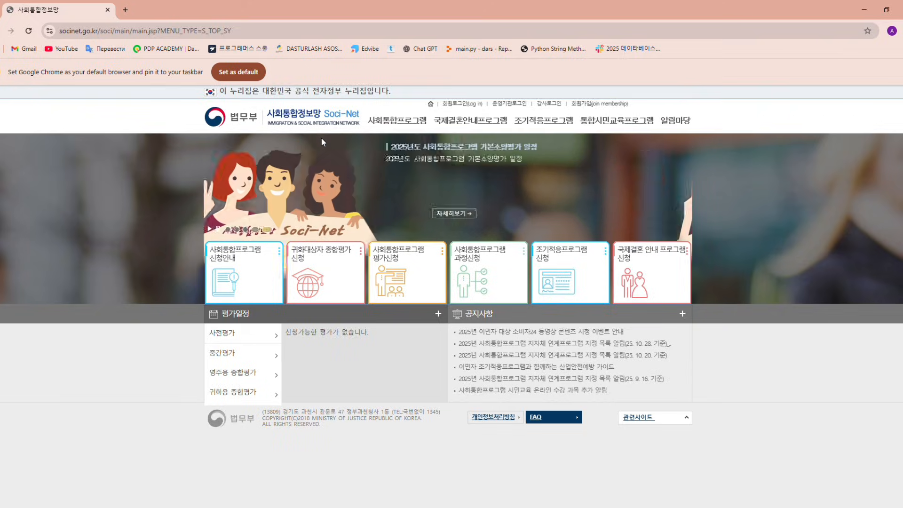
- Sign in to Soci-Net with the saved credentials and choose 다음에 변경하기 for the password change
left_click(455, 105)
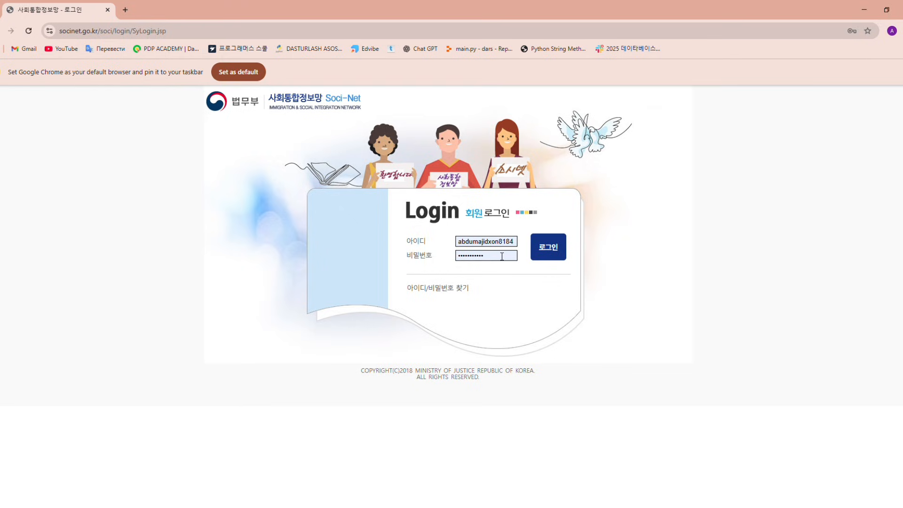
left_click(551, 255)
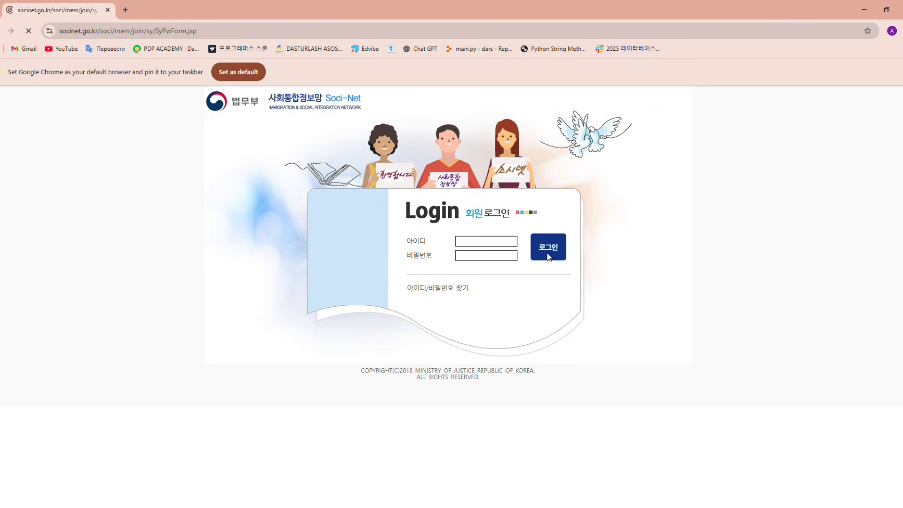
left_click(645, 292)
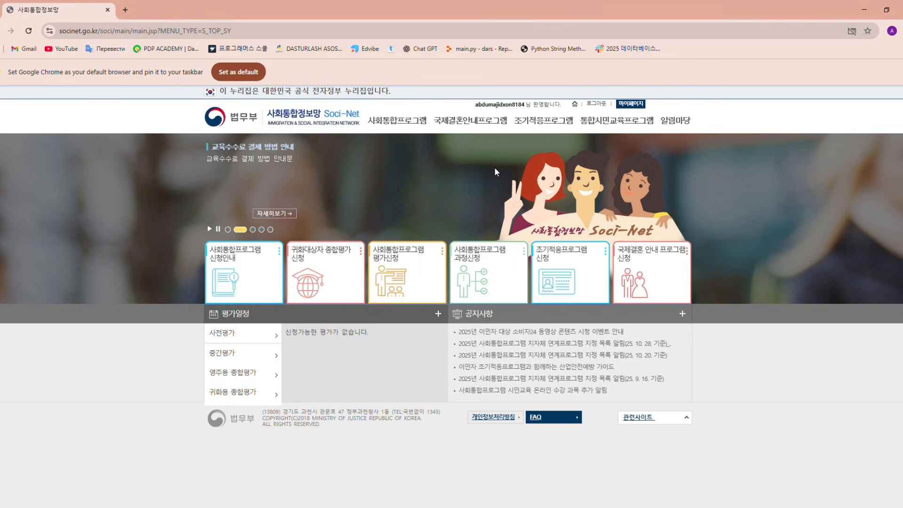
mouse_move(399, 121)
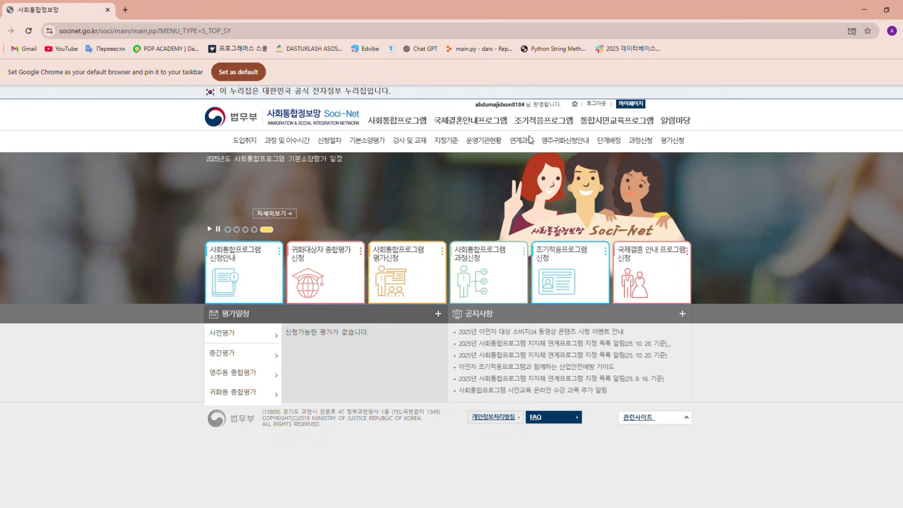
- On the 평가신청 page, agree to share personal information and continue to kiiptest.org/join
left_click(673, 141)
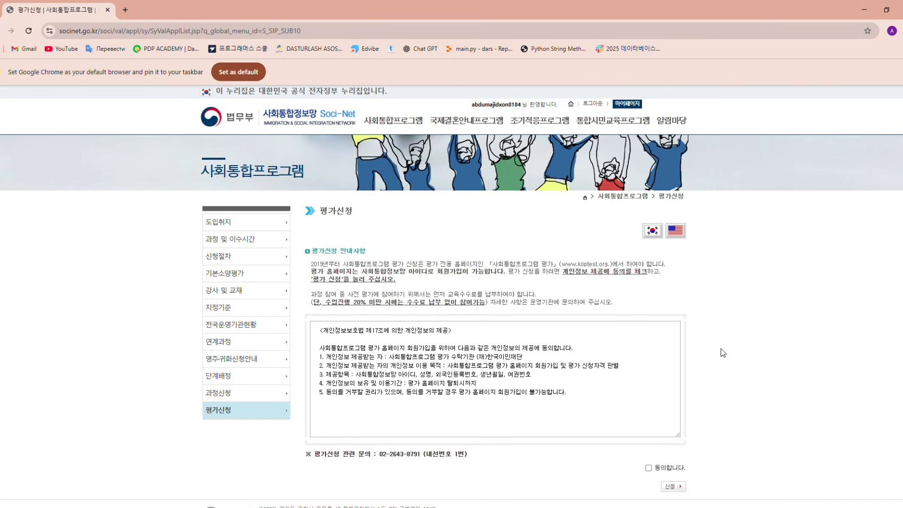
scroll(534, 398, "down", 1)
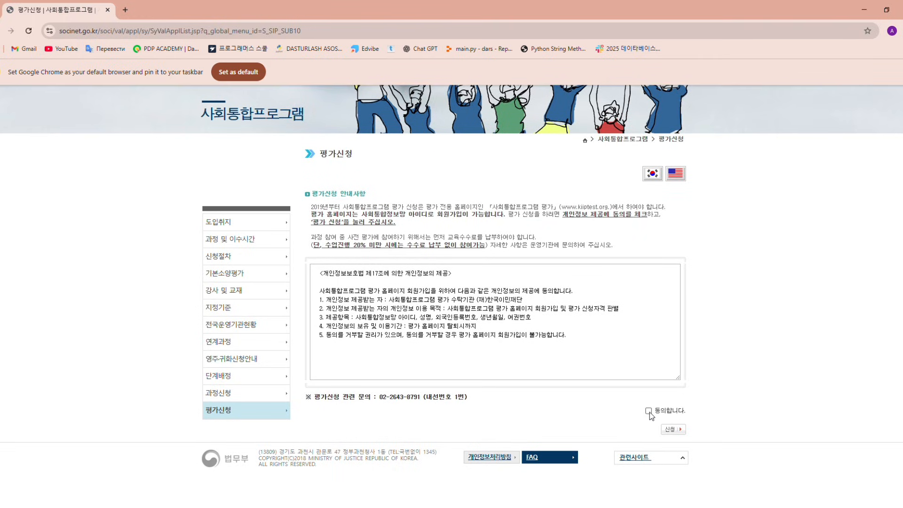
left_click(676, 433)
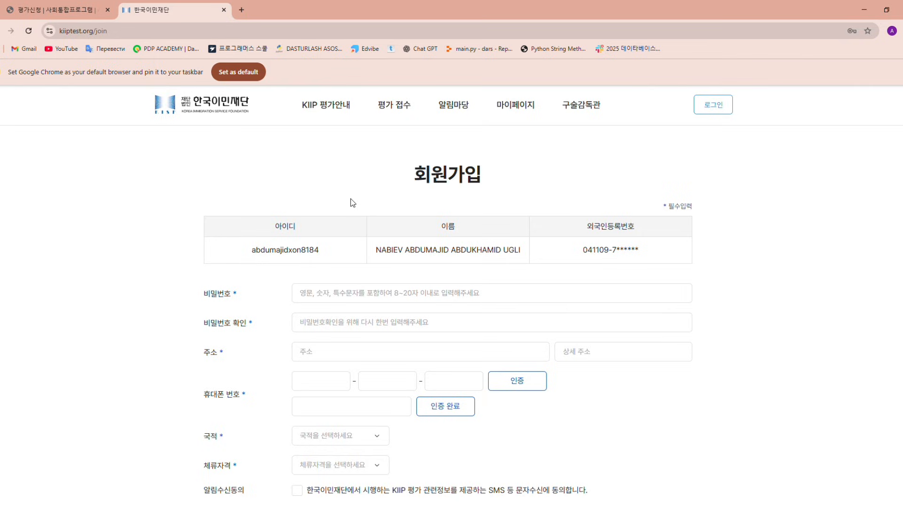
left_click(127, 35)
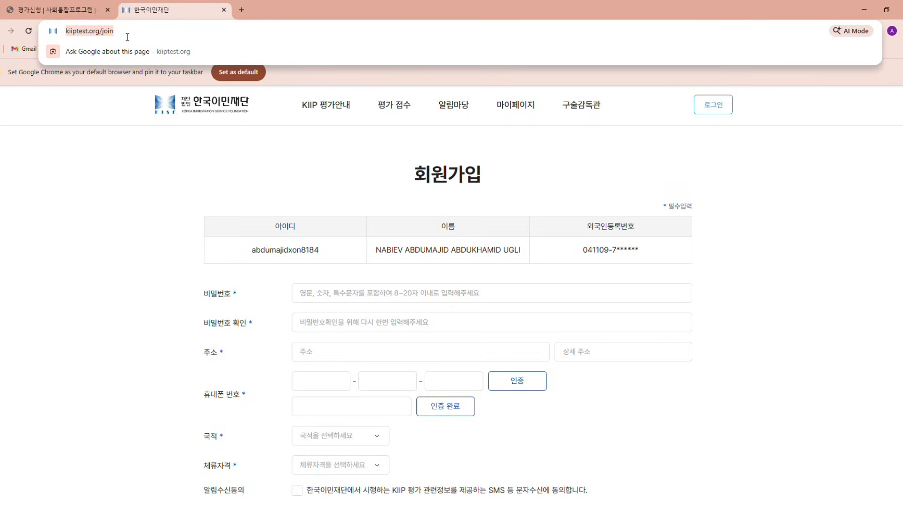
left_click(128, 142)
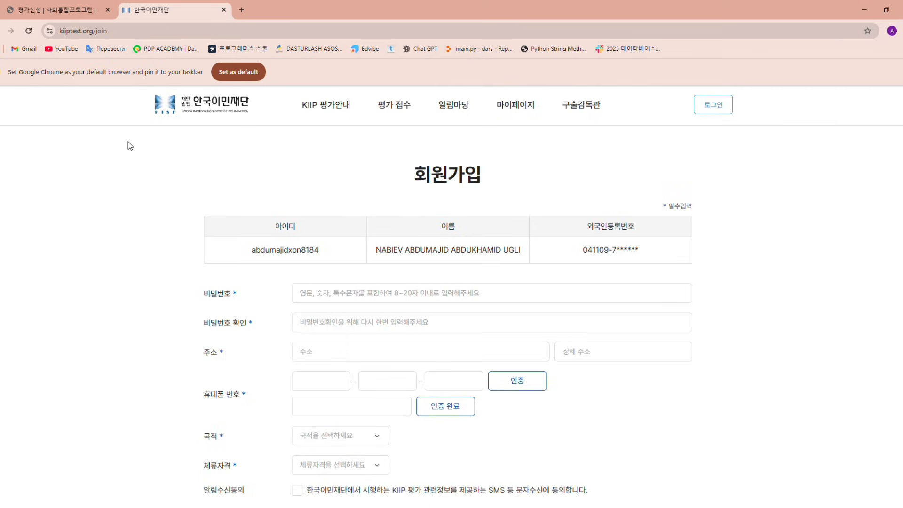
scroll(128, 143, "down", 1)
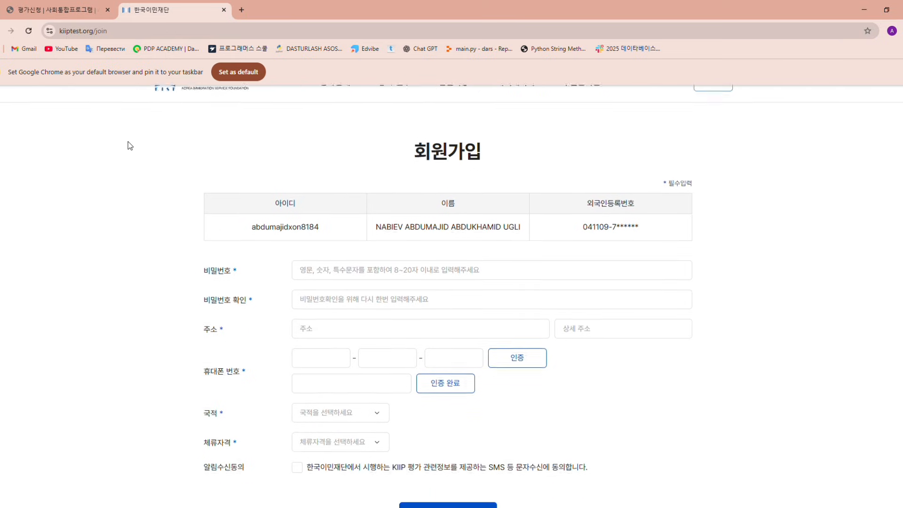
scroll(128, 142, "down", 1)
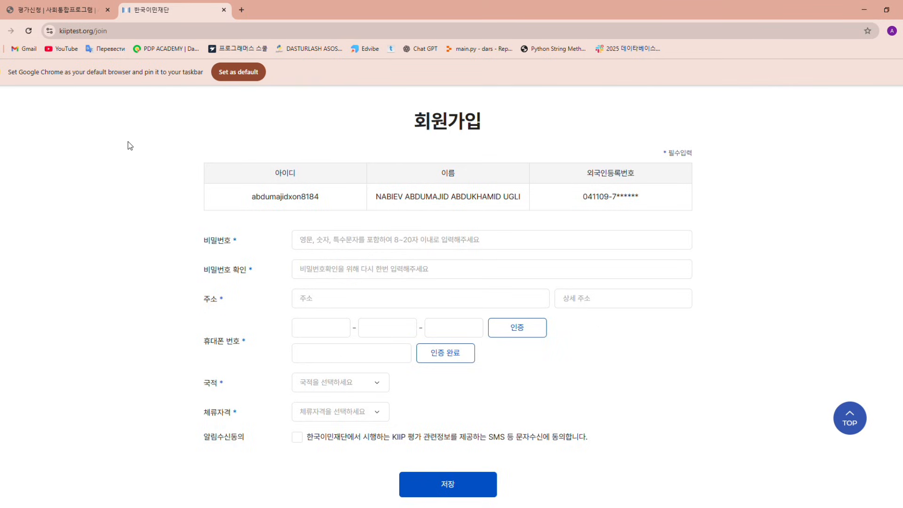
scroll(128, 142, "down", 1)
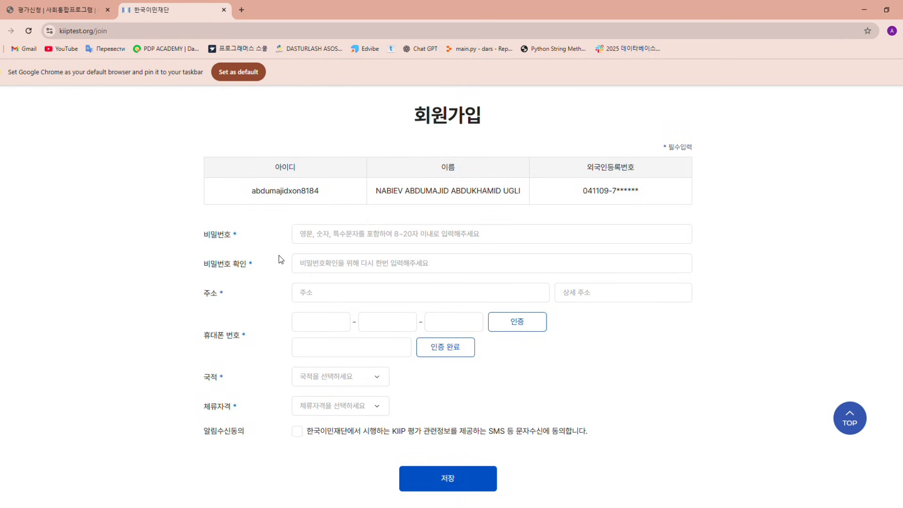
- Enter the account password in 비밀번호 and 비밀번호 확인, and pick the main address from the search
left_click(315, 242)
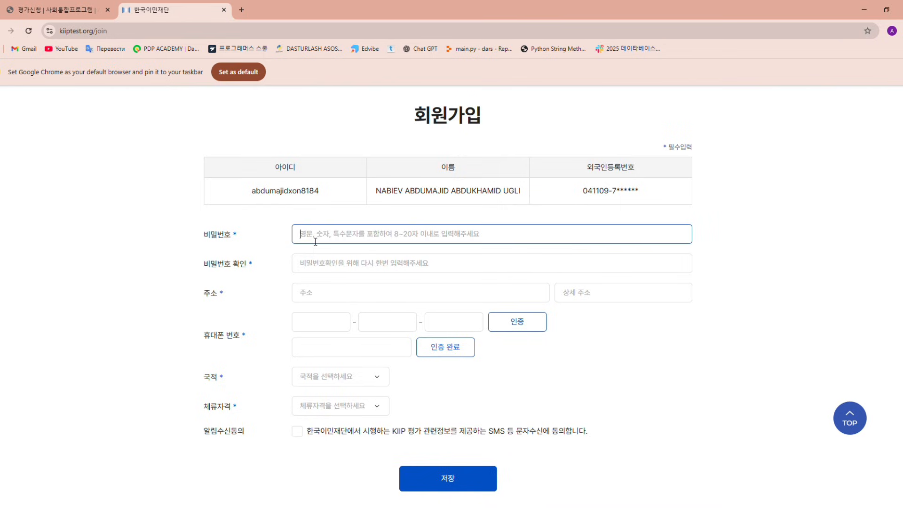
type("••")
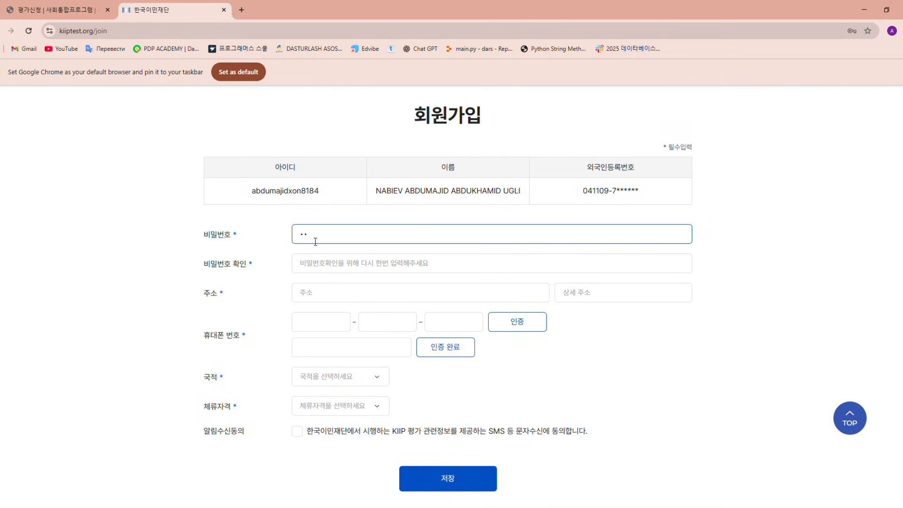
type("••••••••")
type("•")
left_click(315, 266)
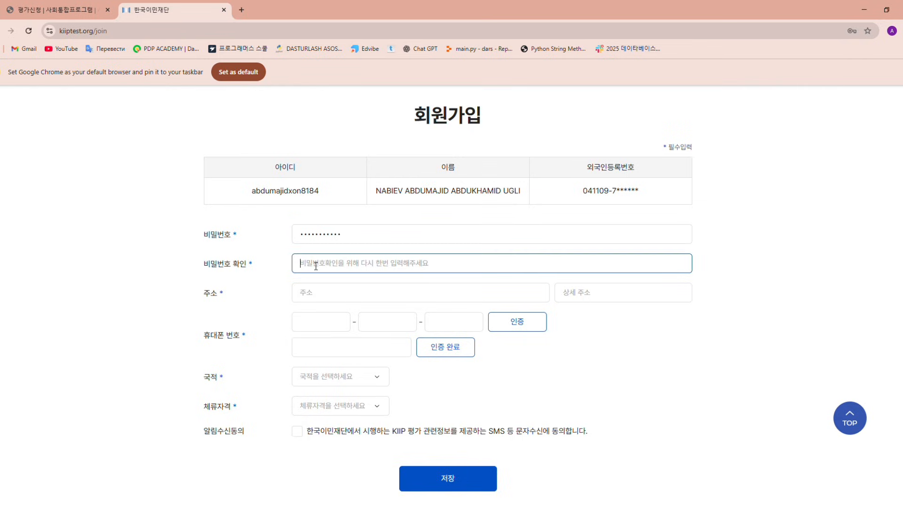
type("••••")
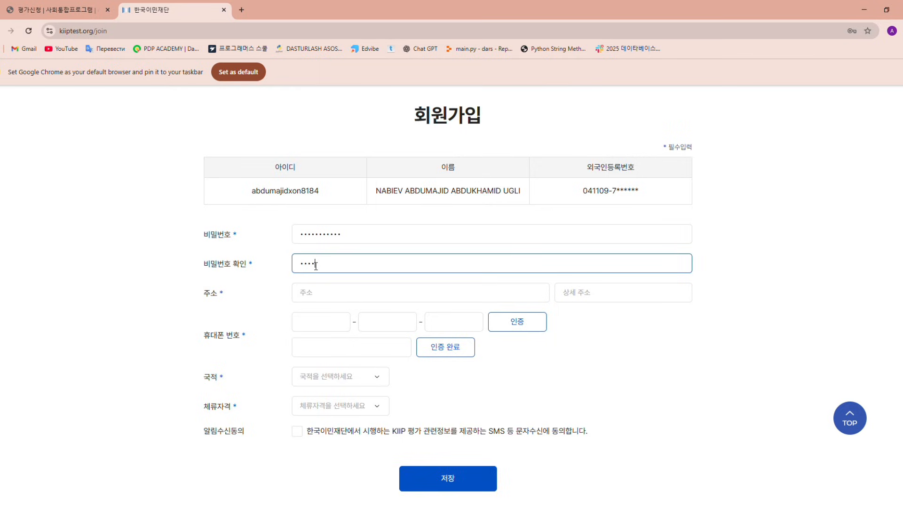
type("••••")
left_click(320, 292)
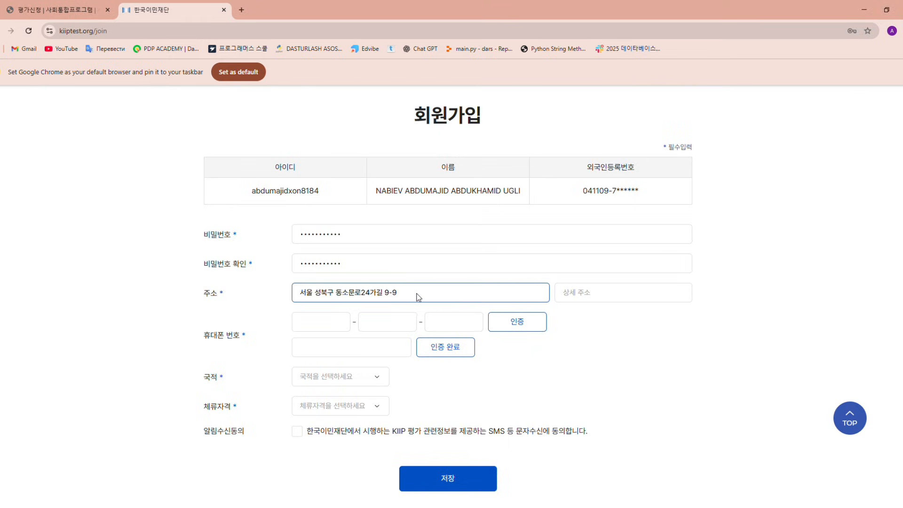
- Fill in the floor in 상세 주소 and the mobile number across the three 휴대폰 번호 boxes
left_click(583, 301)
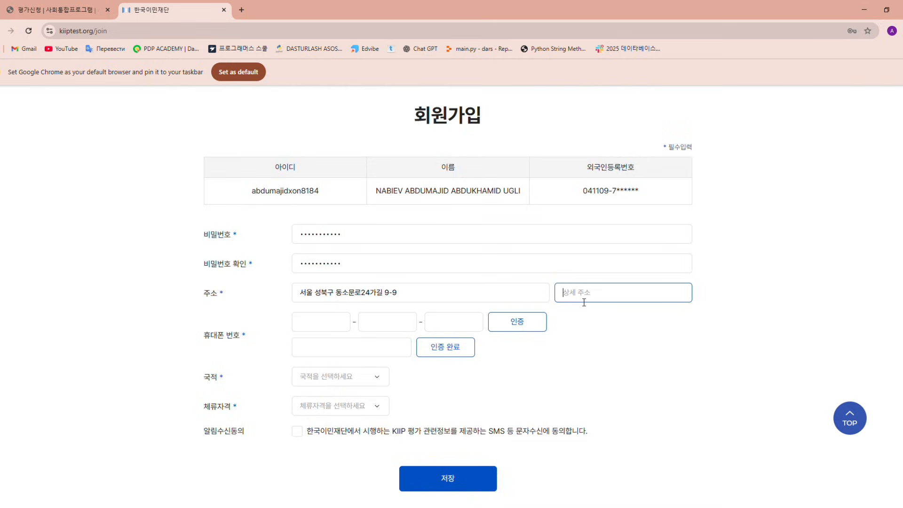
type("1층")
left_click(335, 330)
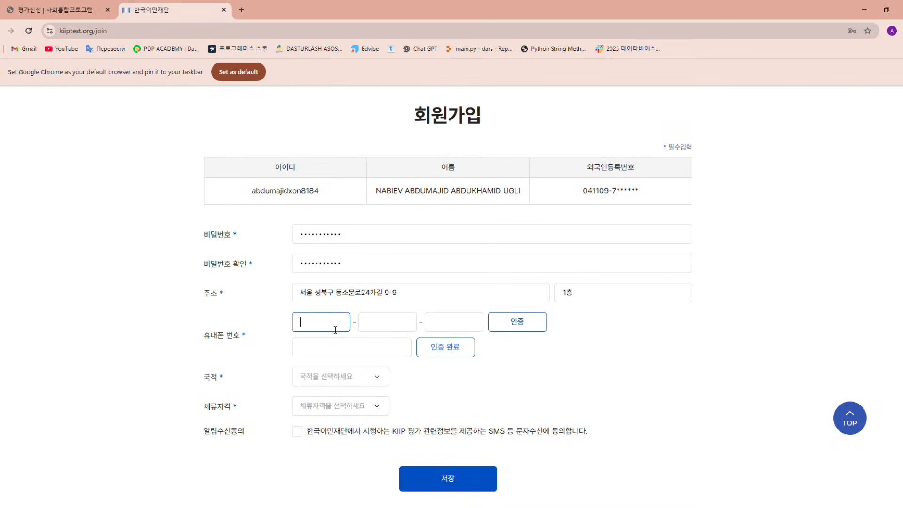
left_click(382, 332)
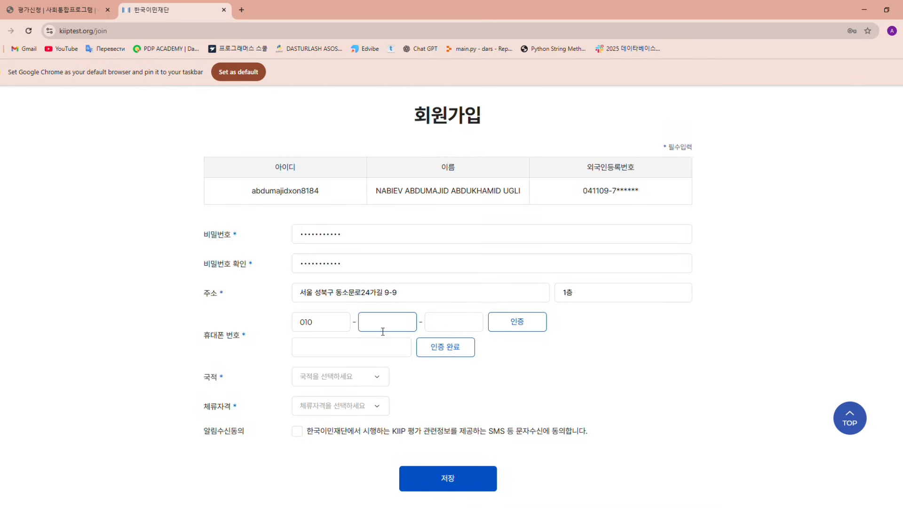
left_click(446, 324)
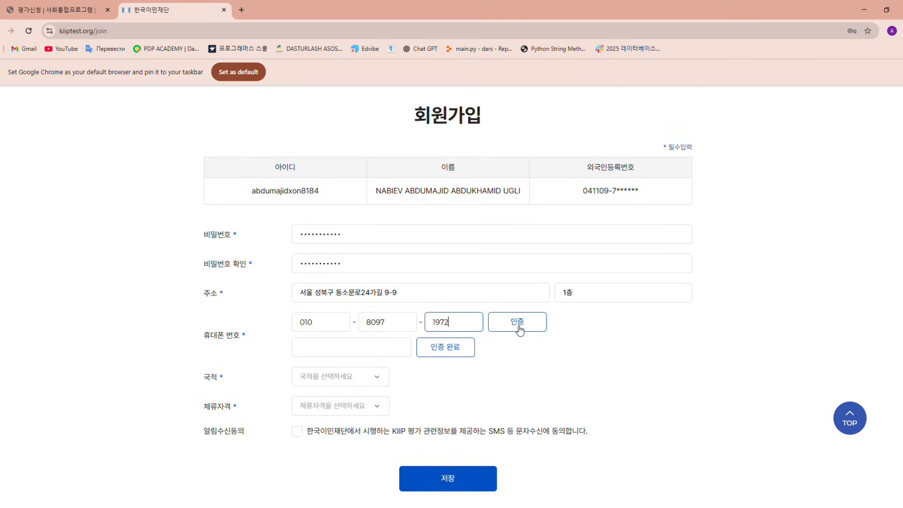
- Send an SMS verification code to the phone and type the received code into the verification field
left_click(519, 329)
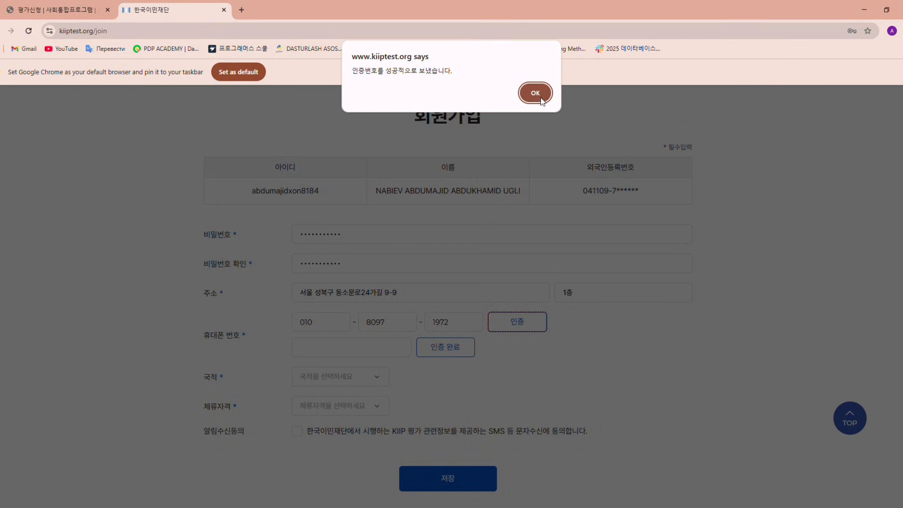
left_click(541, 99)
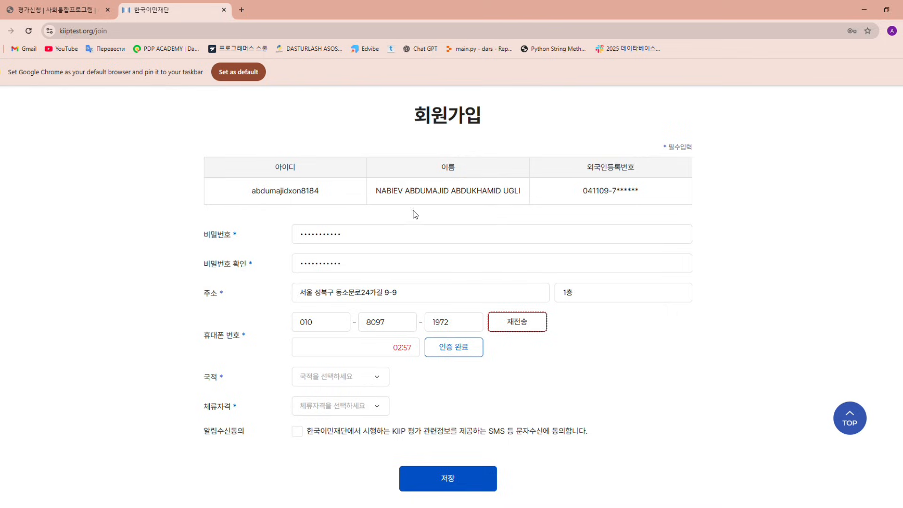
left_click(311, 346)
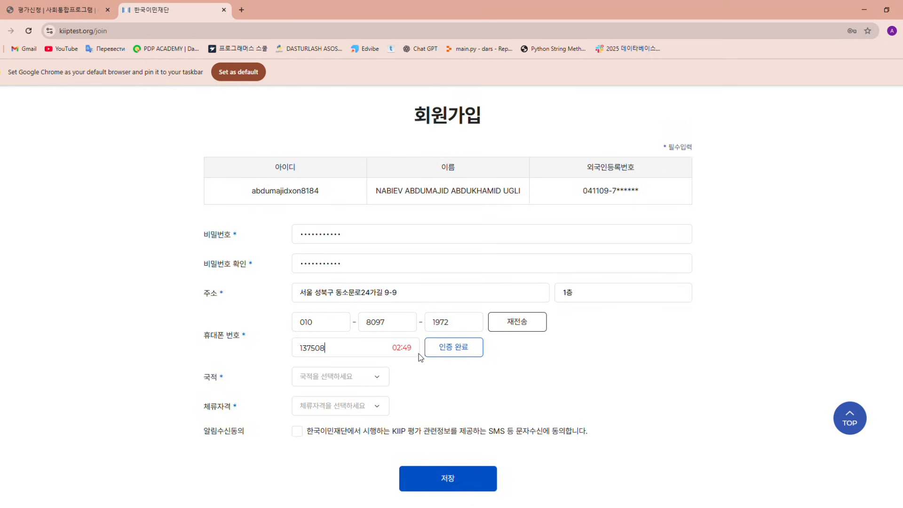
- Complete phone verification with 인증 완료 and acknowledge the '인증을 성공했습니다' notice
left_click(455, 355)
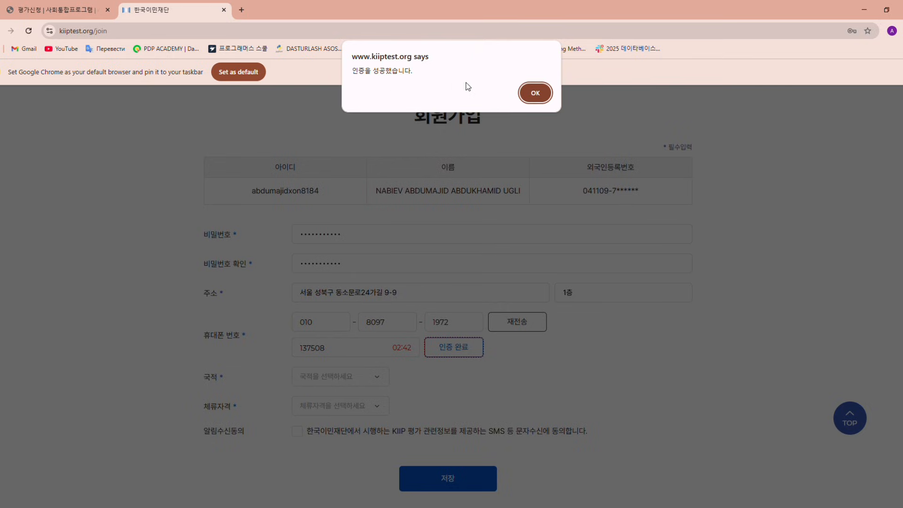
left_click(536, 93)
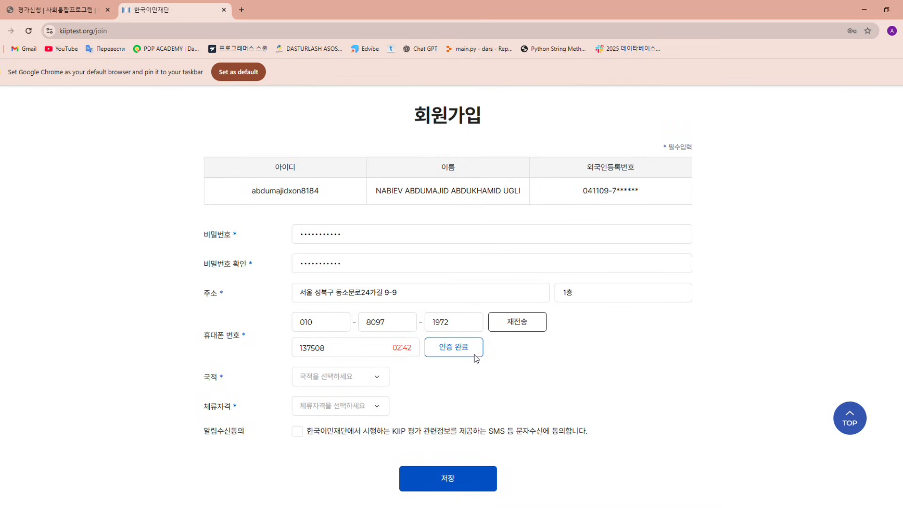
- Set nationality to 우즈베키스탄 and residence status to D4(일반연수)
left_click(328, 380)
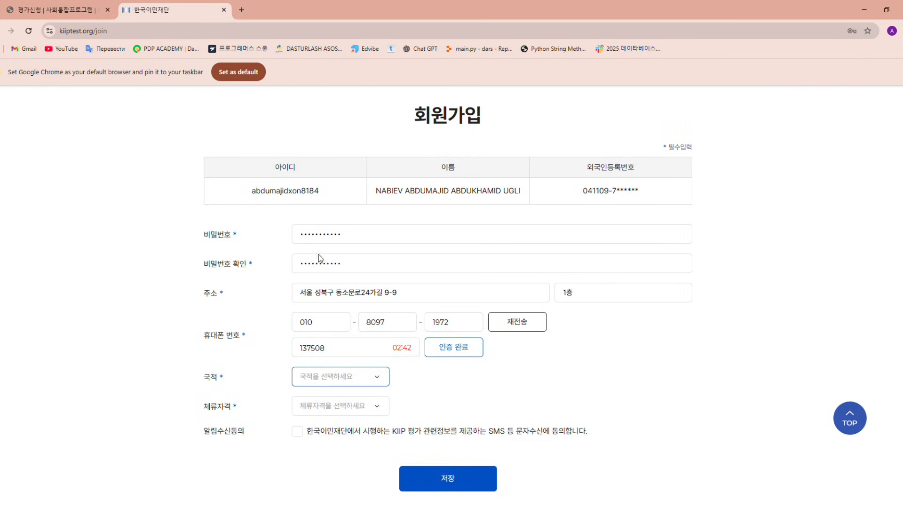
left_click(324, 267)
scroll(308, 418, "down", 1)
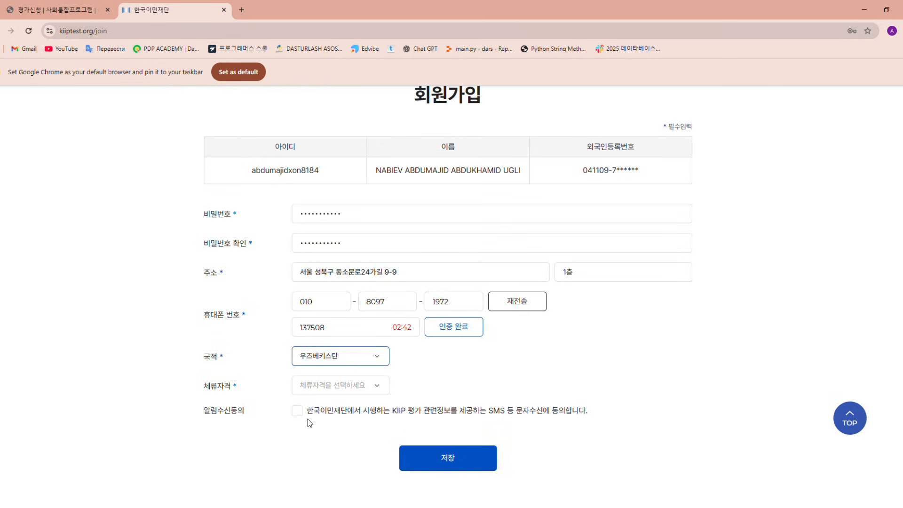
left_click(345, 388)
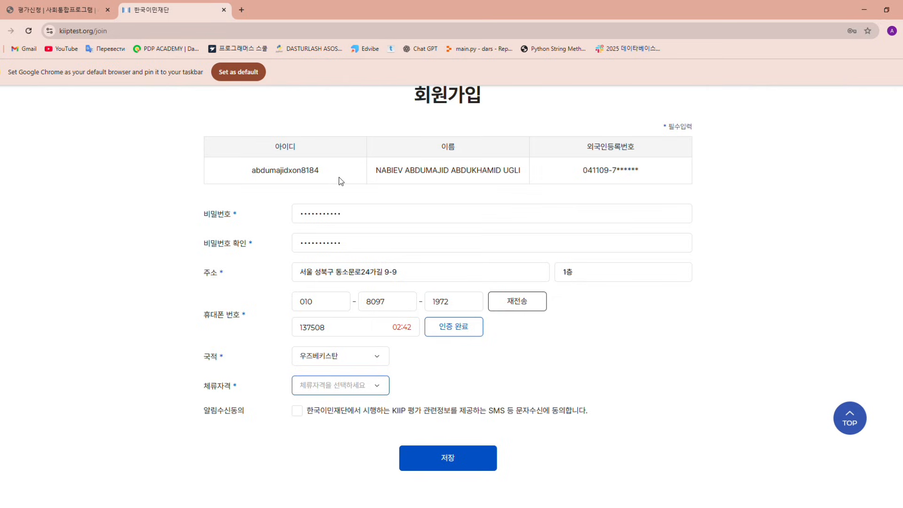
key("Down")
- Leave SMS notices unconsented, save the sign-up form, and dismiss the success notice
scroll(356, 421, "down", 1)
scroll(356, 421, "down", 1)
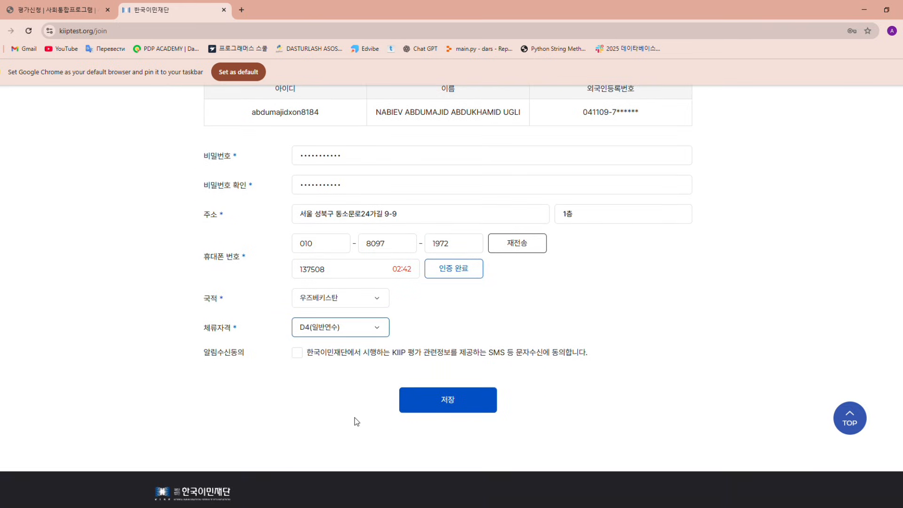
left_click(300, 355)
left_click(298, 356)
left_click(448, 406)
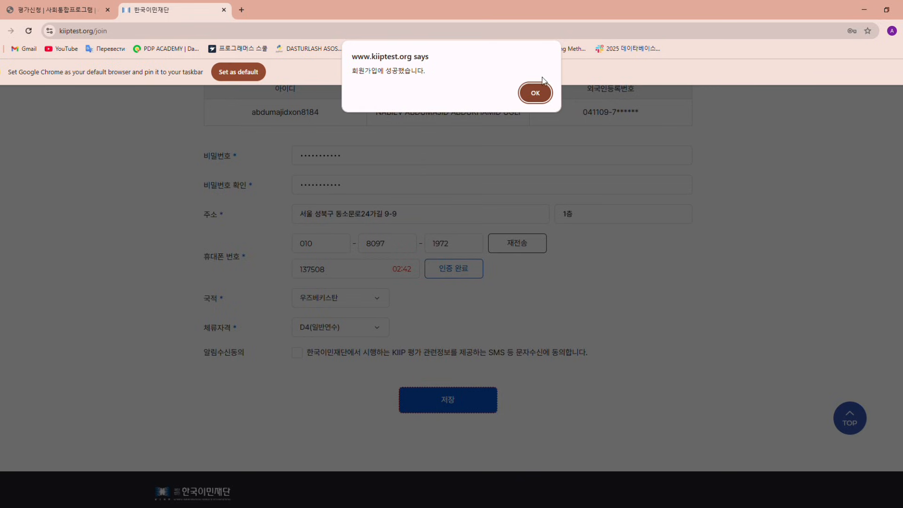
left_click(535, 93)
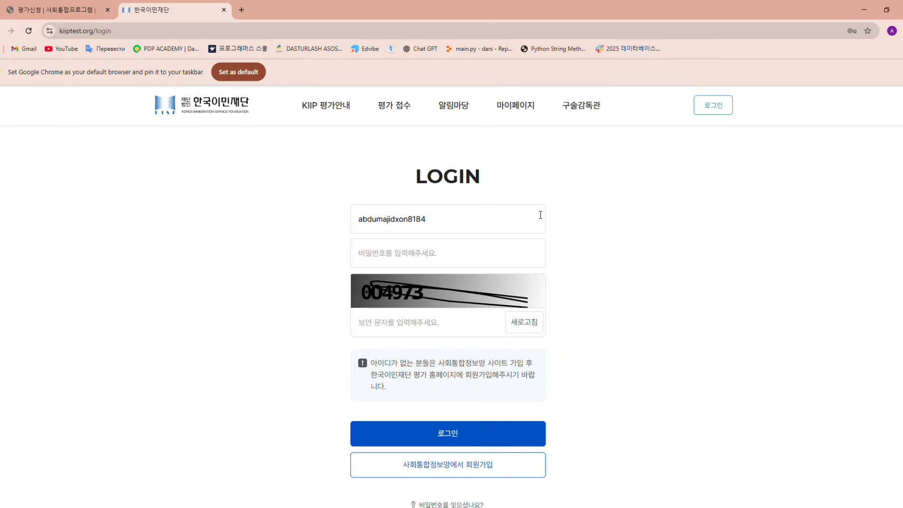
- Log in to KIIP 평가 with the account password and security characters, then close the notice popup
scroll(540, 215, "down", 1)
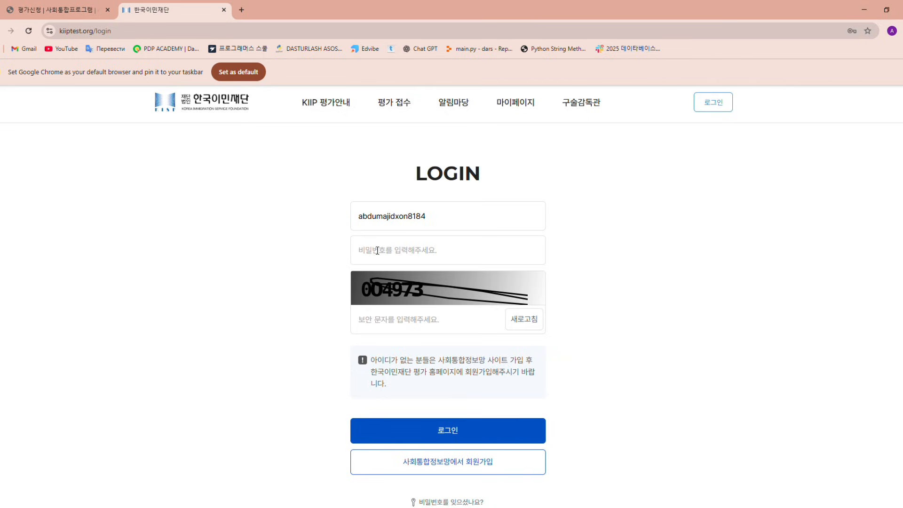
left_click(378, 251)
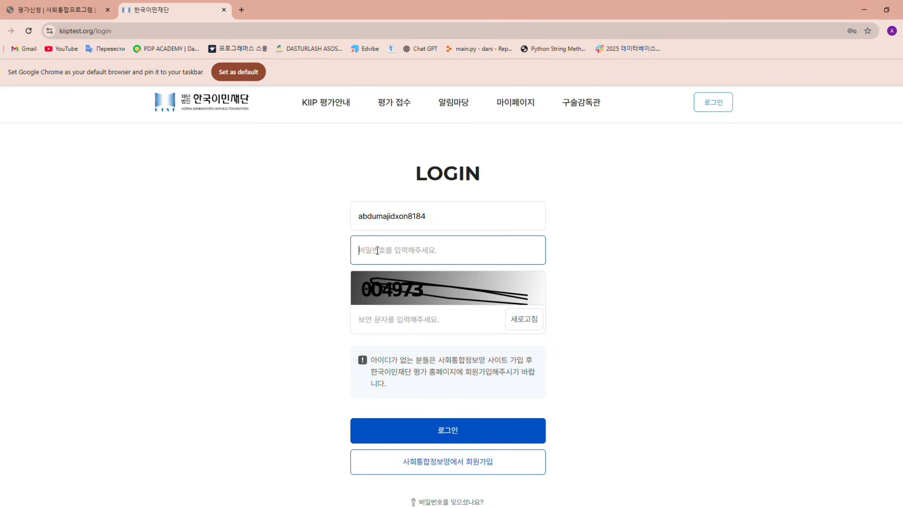
type("*****")
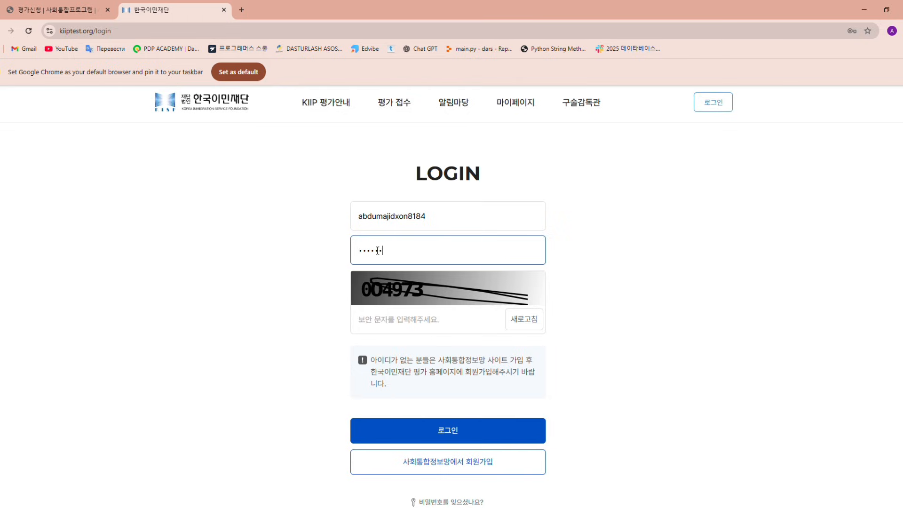
type("***")
left_click(342, 321)
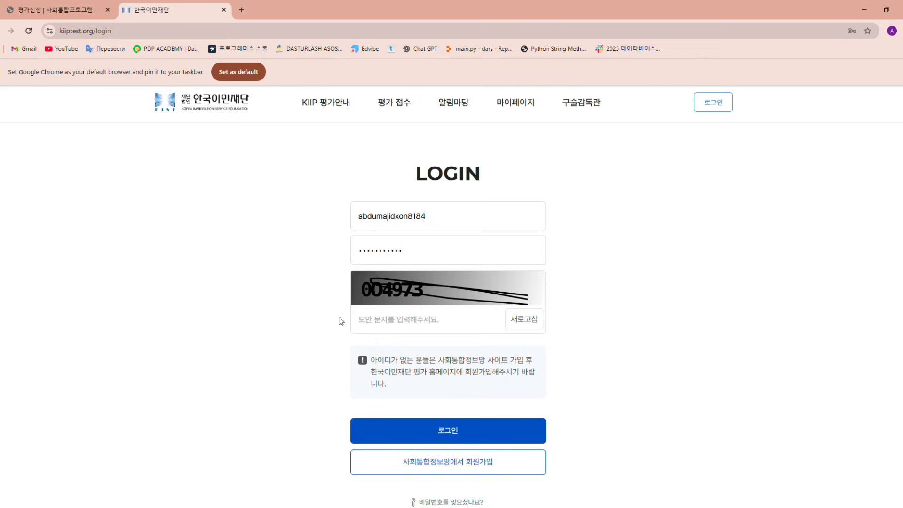
left_click(376, 323)
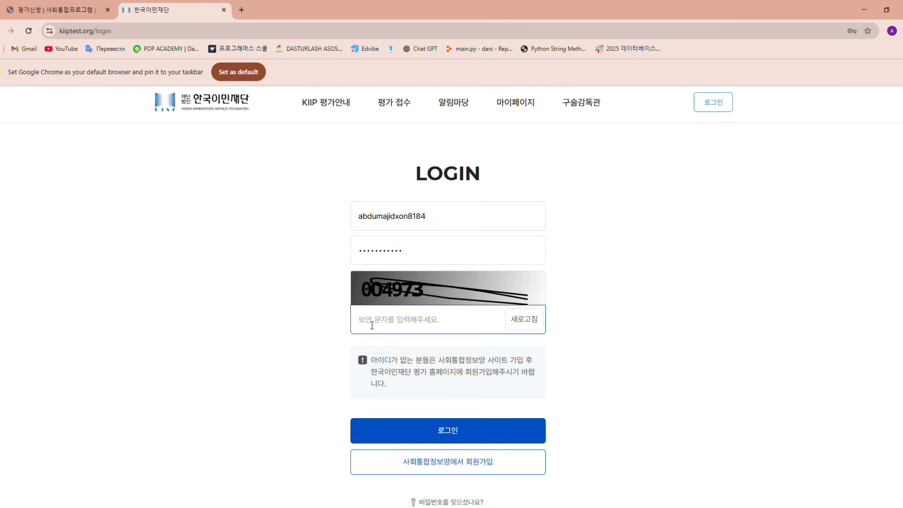
left_click(443, 437)
left_click(446, 410)
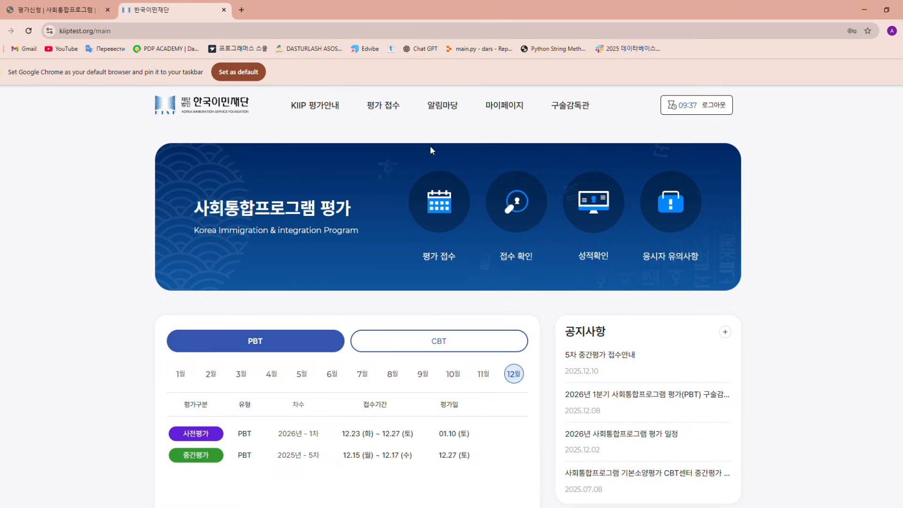
scroll(329, 376, "down", 1)
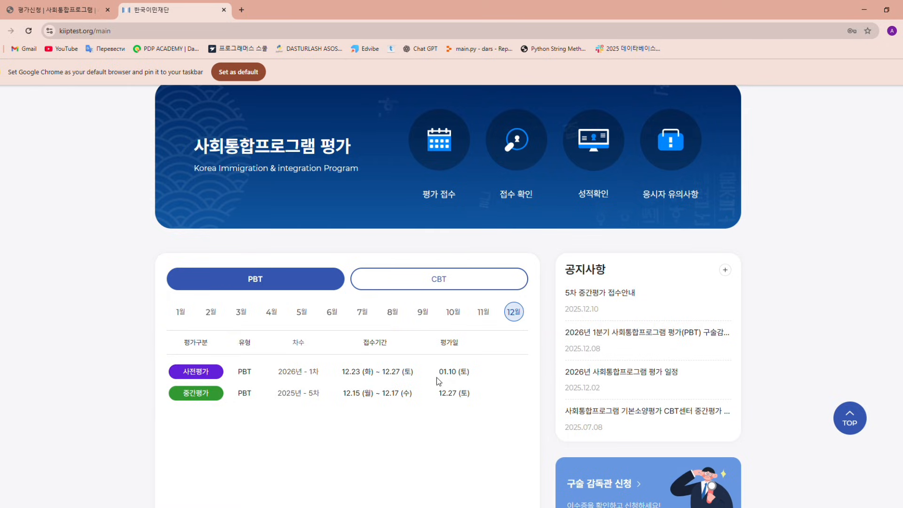
scroll(459, 380, "up", 1)
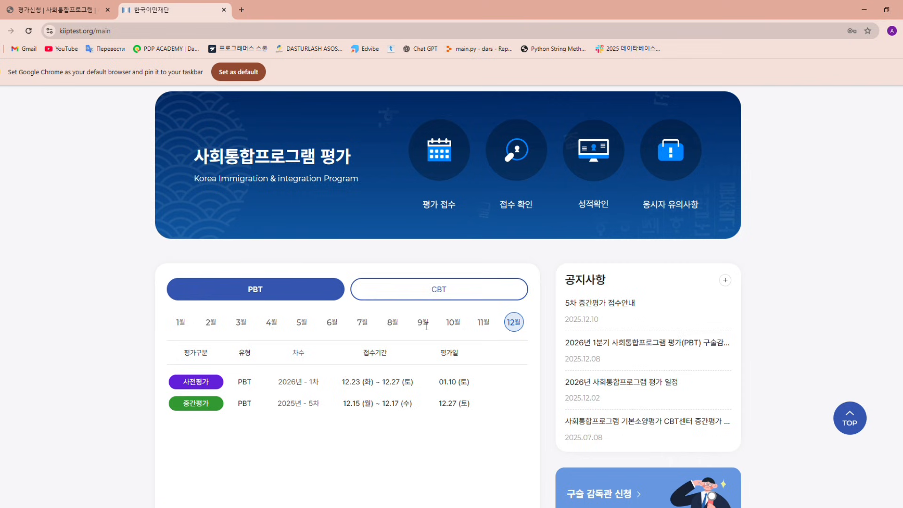
left_click(426, 291)
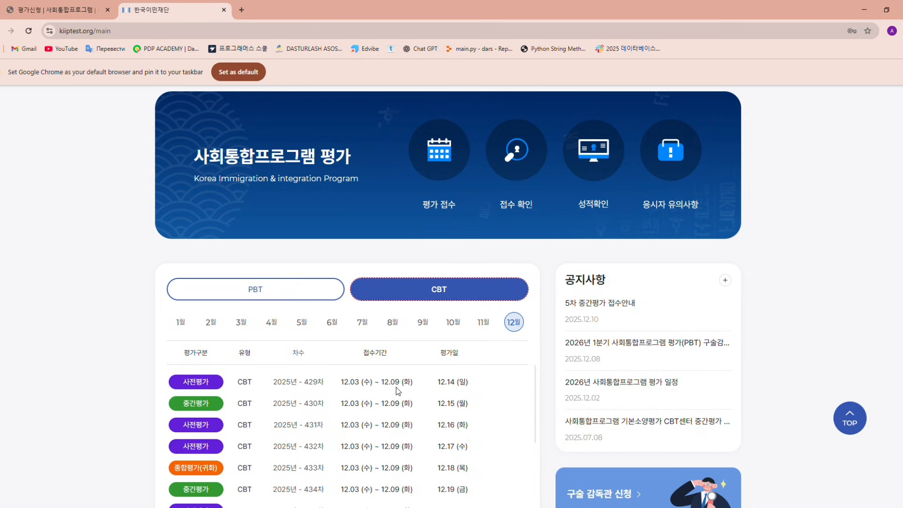
scroll(396, 388, "down", 6)
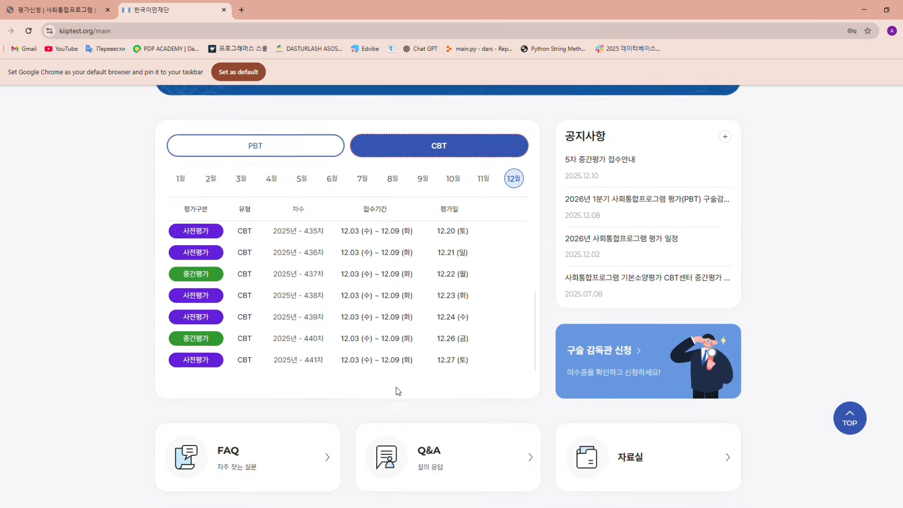
scroll(396, 388, "up", 6)
scroll(374, 269, "up", 4)
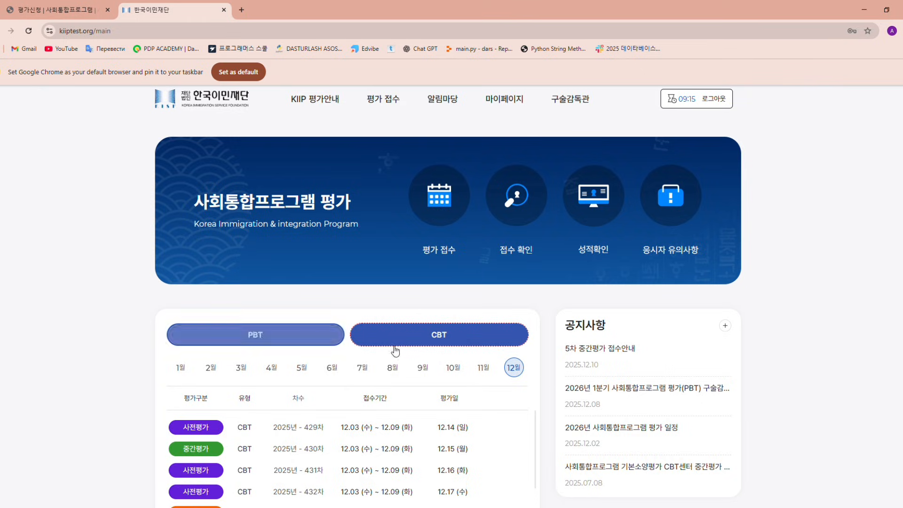
left_click(267, 346)
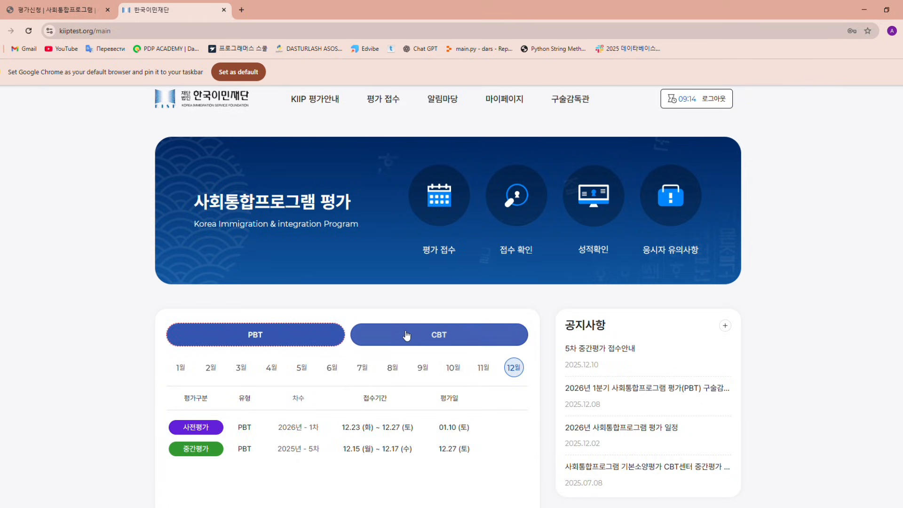
left_click(427, 342)
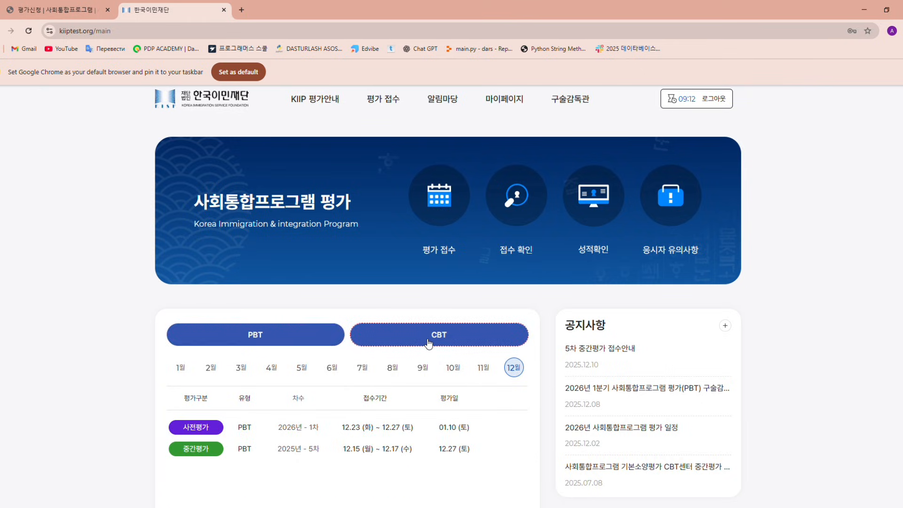
left_click(276, 346)
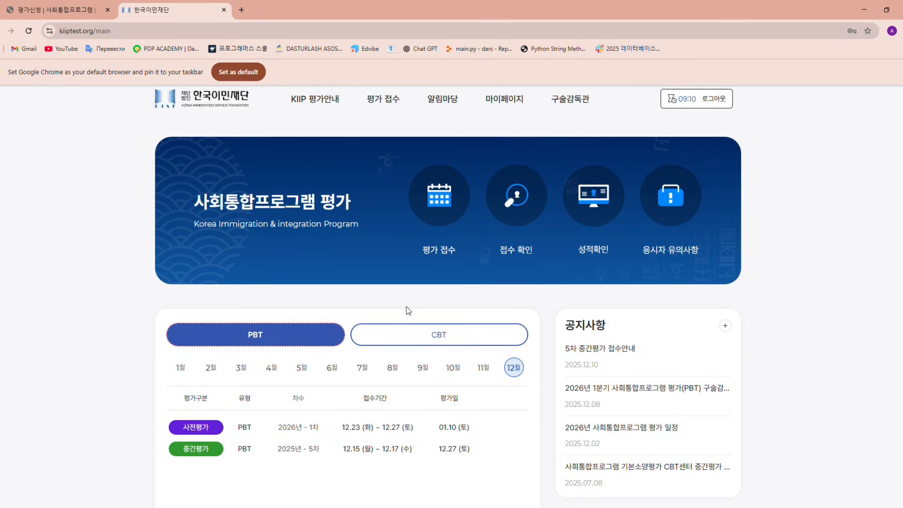
scroll(408, 310, "down", 1)
scroll(408, 308, "up", 2)
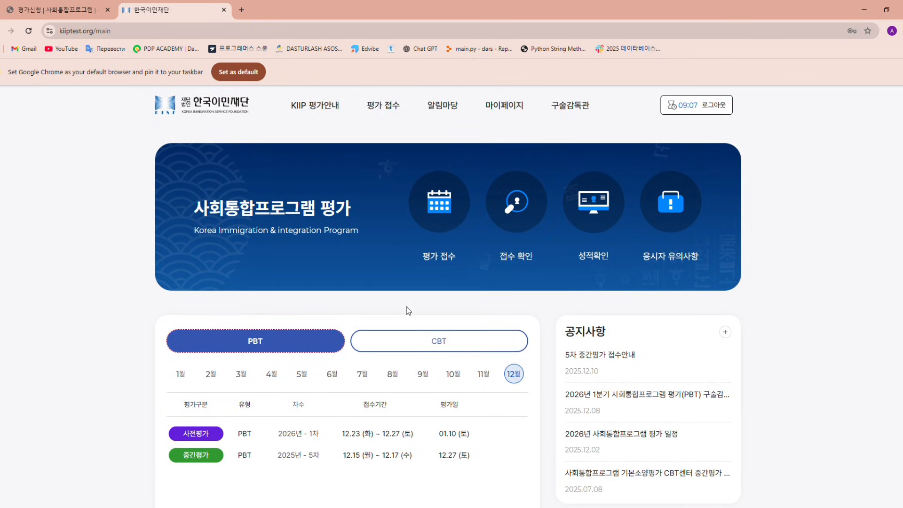
mouse_move(312, 115)
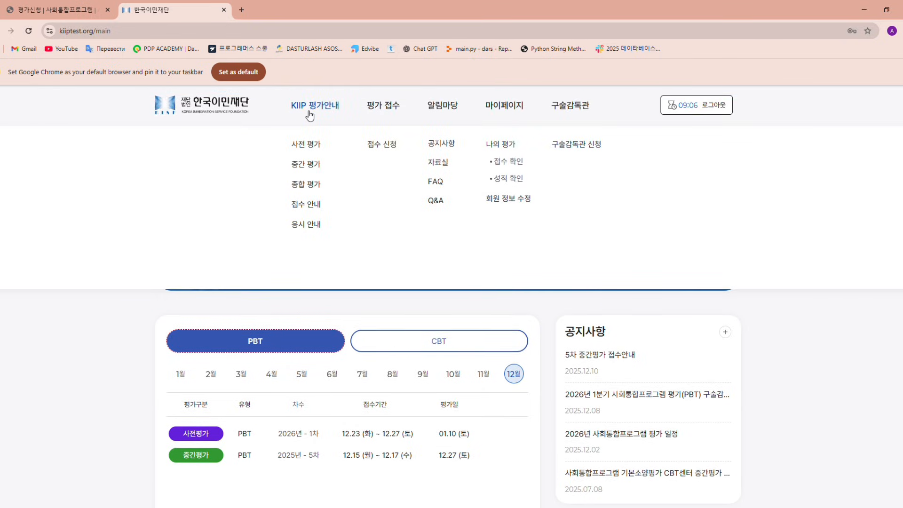